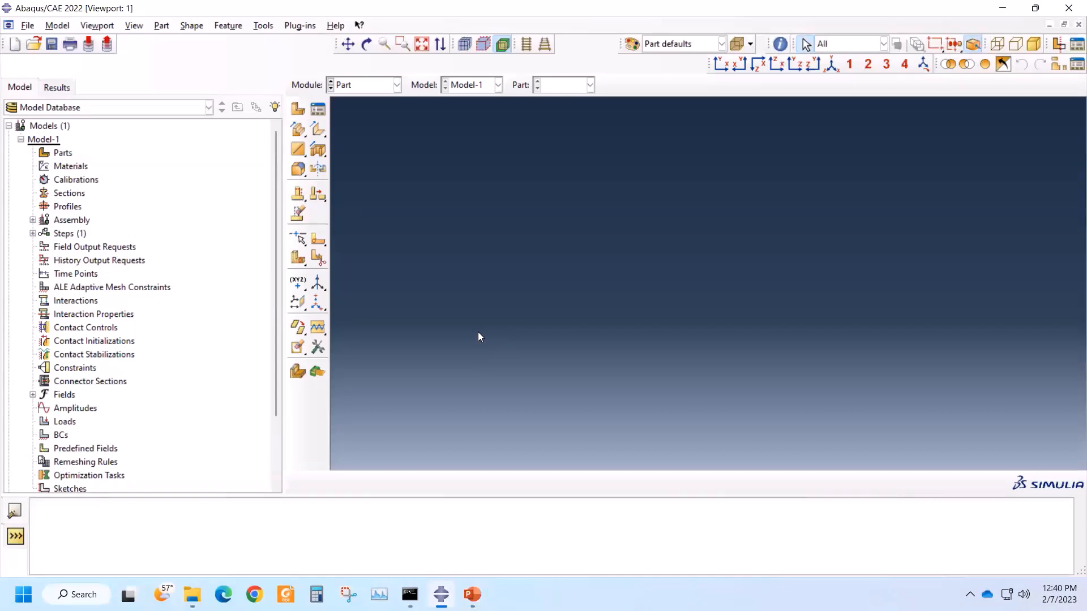
- Start a 3D deformable part in the Part module with a solid extrusion base feature and approximate size 200
click(397, 85)
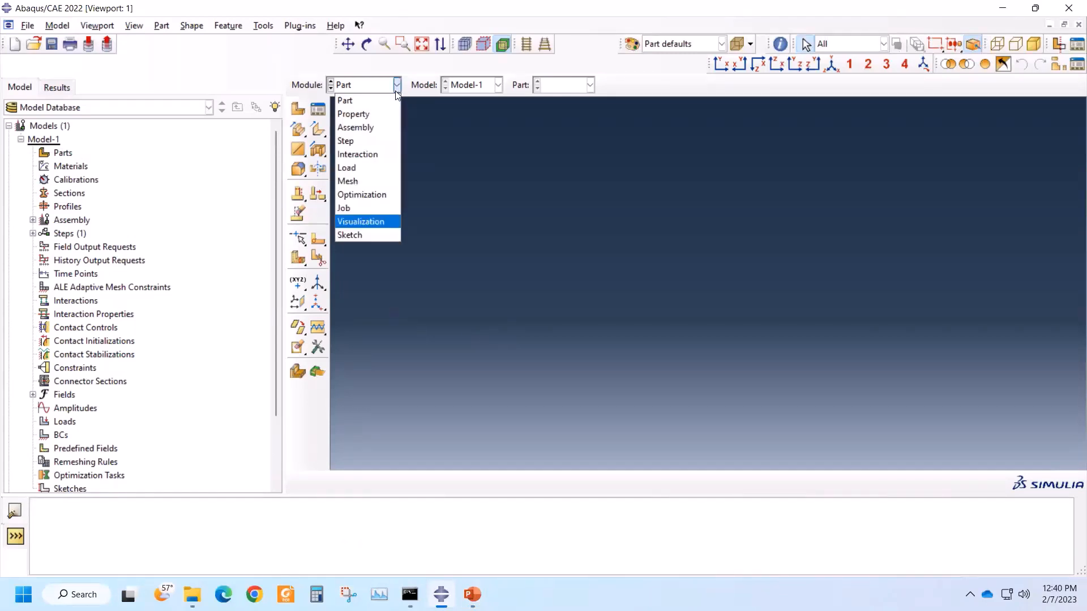
click(361, 102)
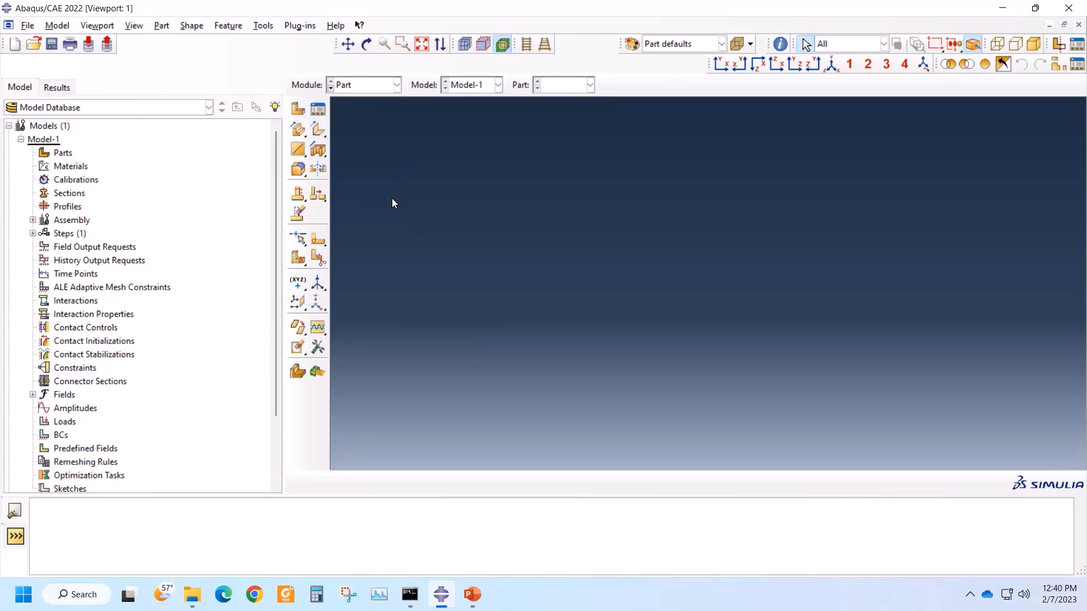
click(296, 109)
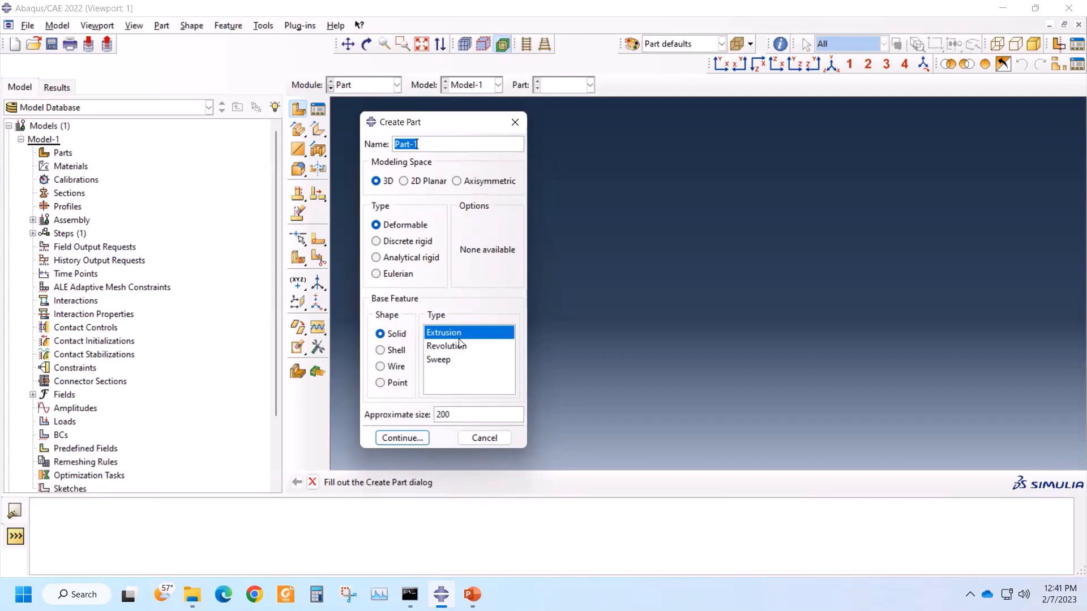
click(405, 181)
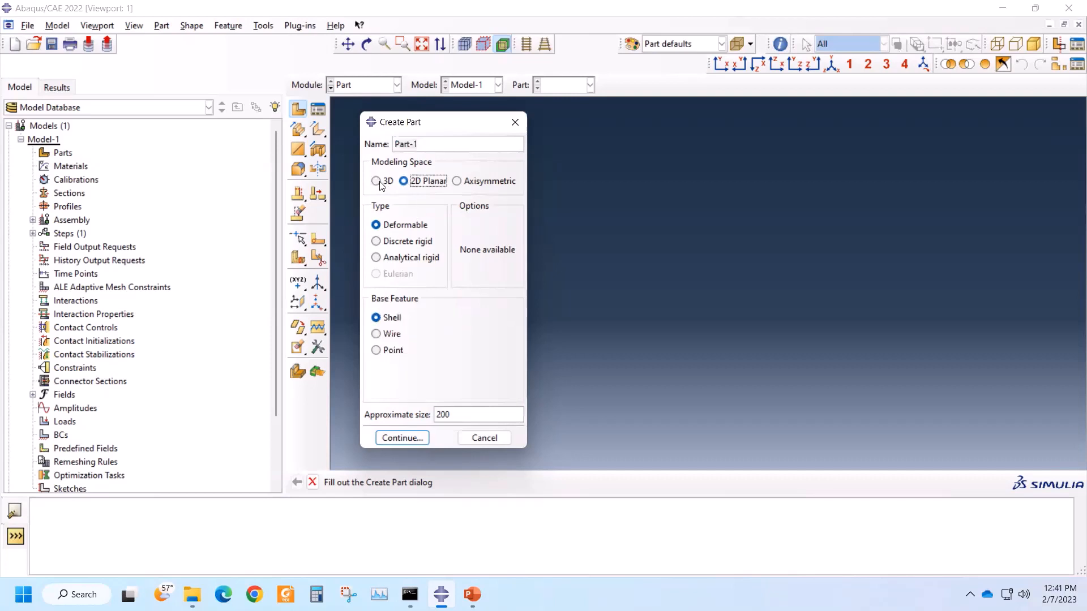
click(376, 181)
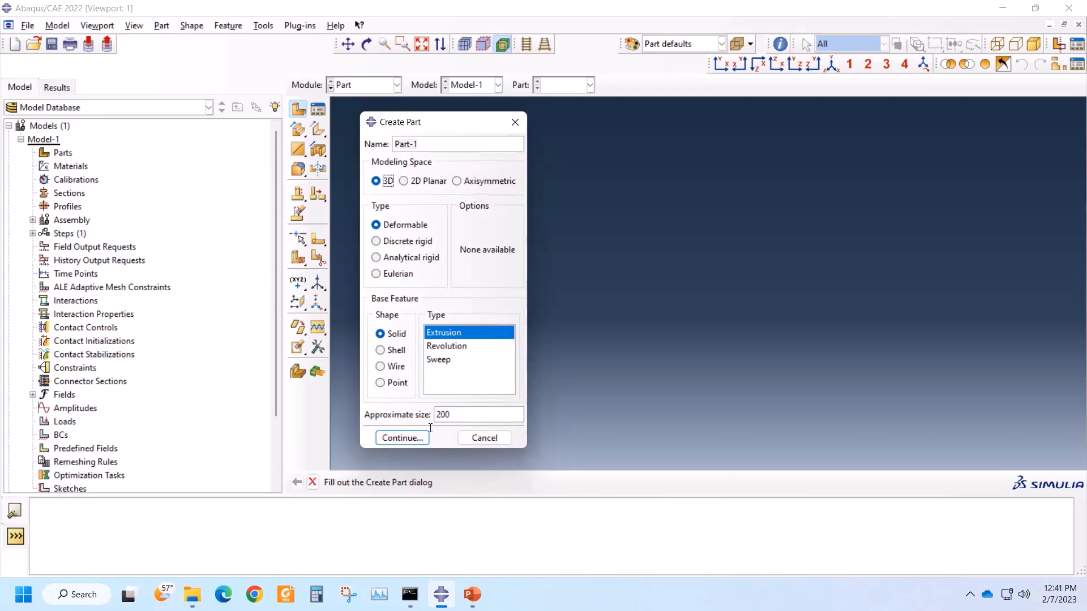
click(402, 438)
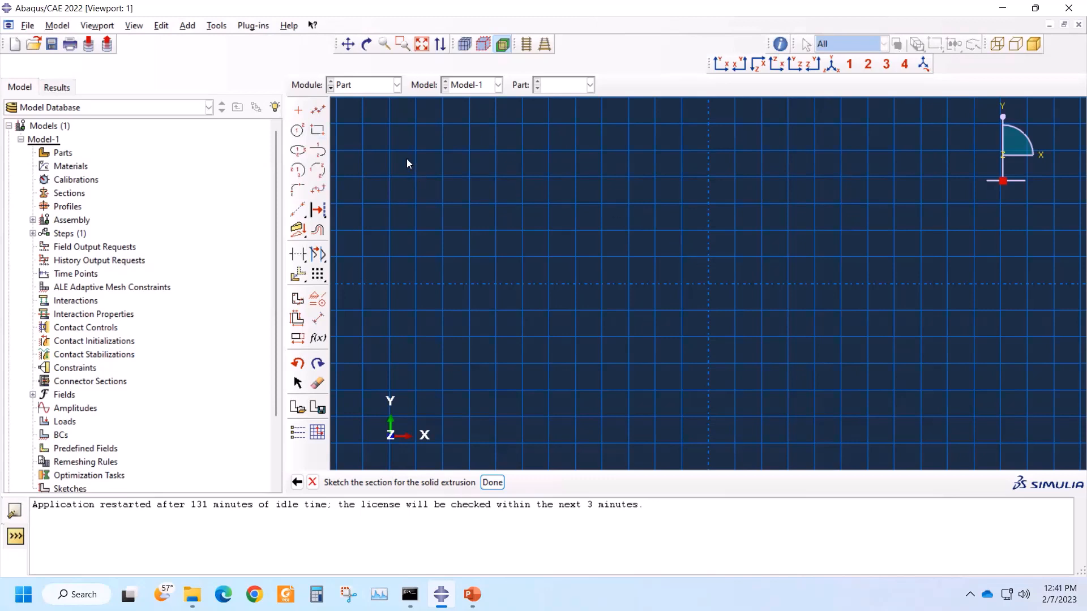
- Sketch a rectangle around the origin, about 32.5 wide and 31.25 high
click(318, 132)
click(648, 184)
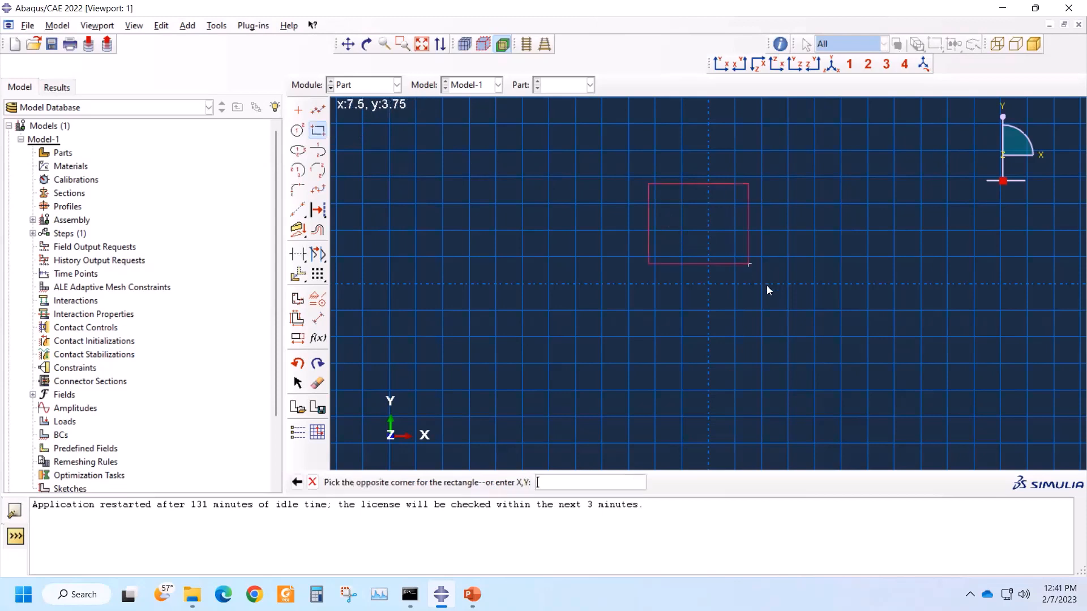
click(820, 349)
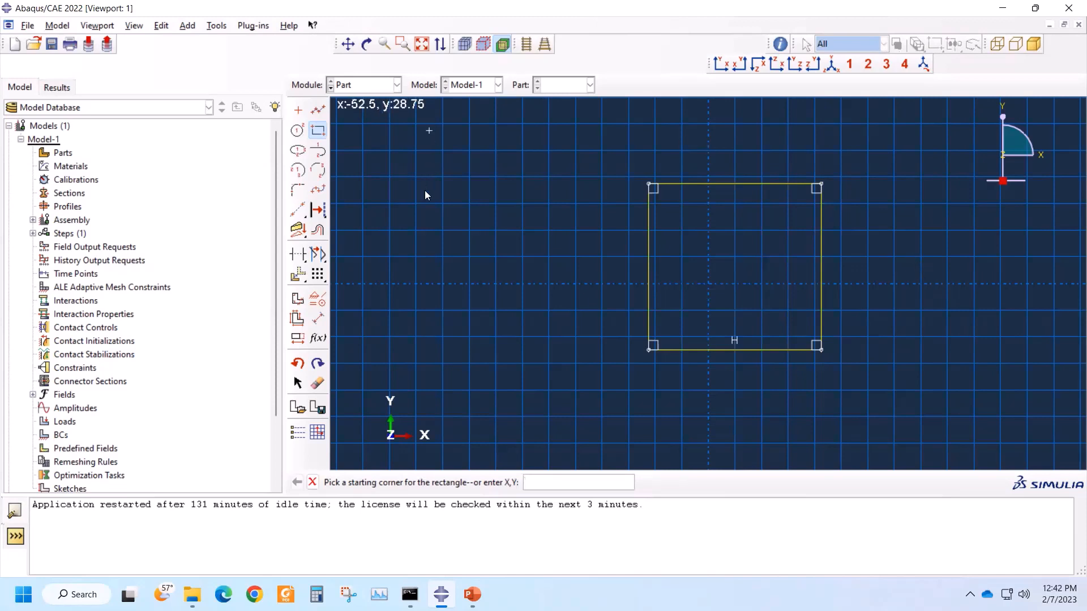
- Dimension the rectangle's left vertical edge and set its length to 20
click(317, 319)
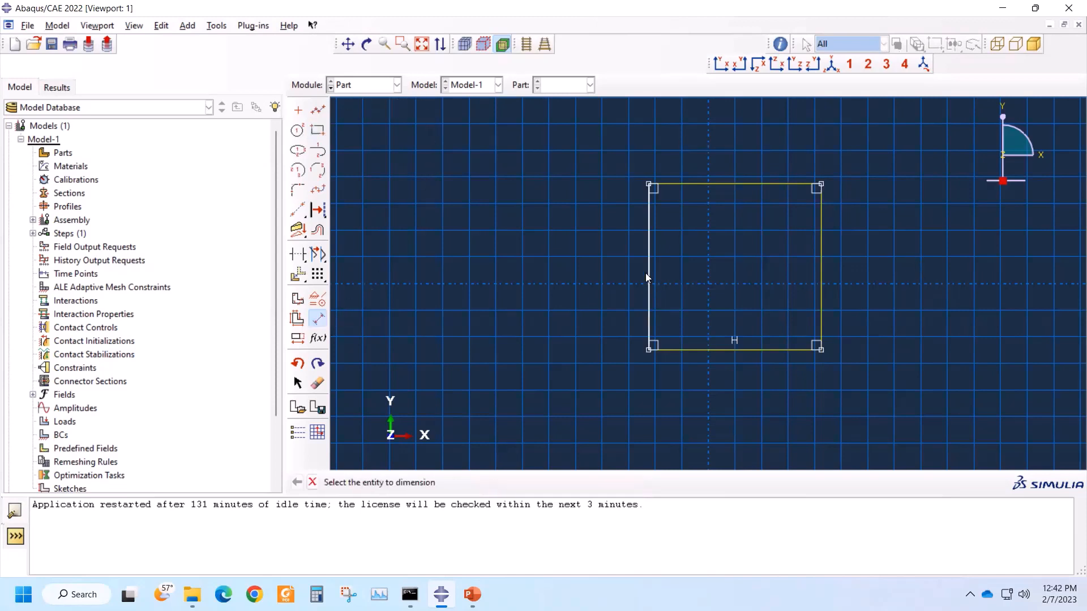
click(645, 272)
click(609, 266)
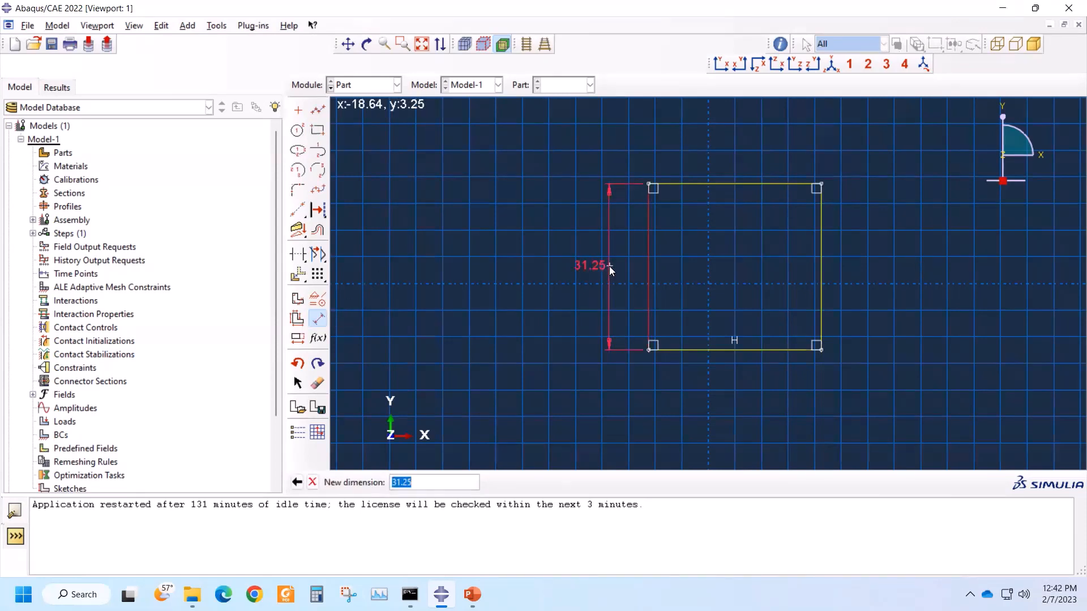
text(20)
key(Return)
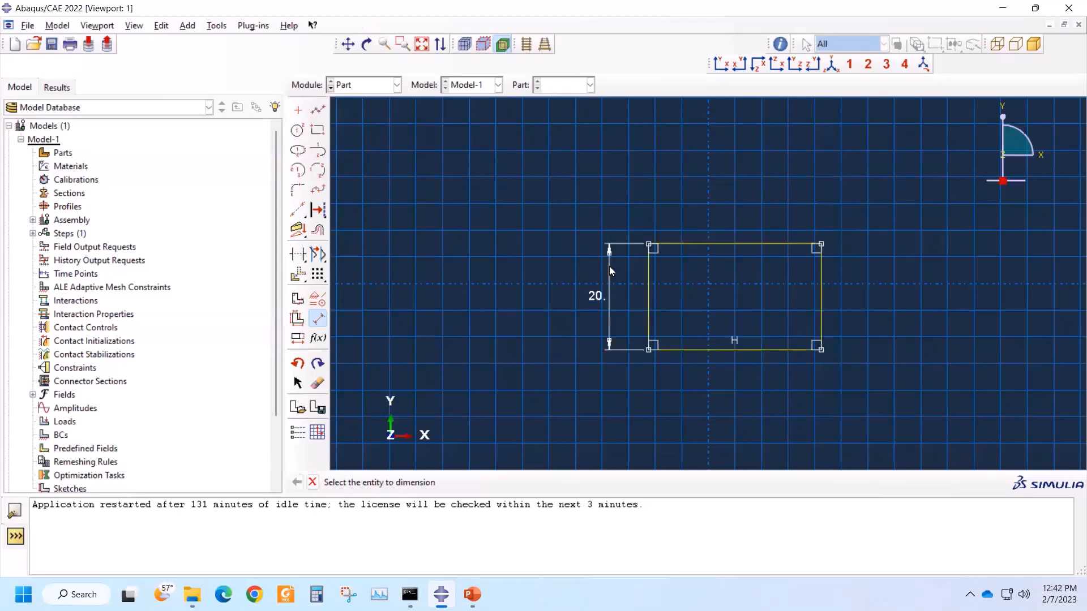
click(820, 293)
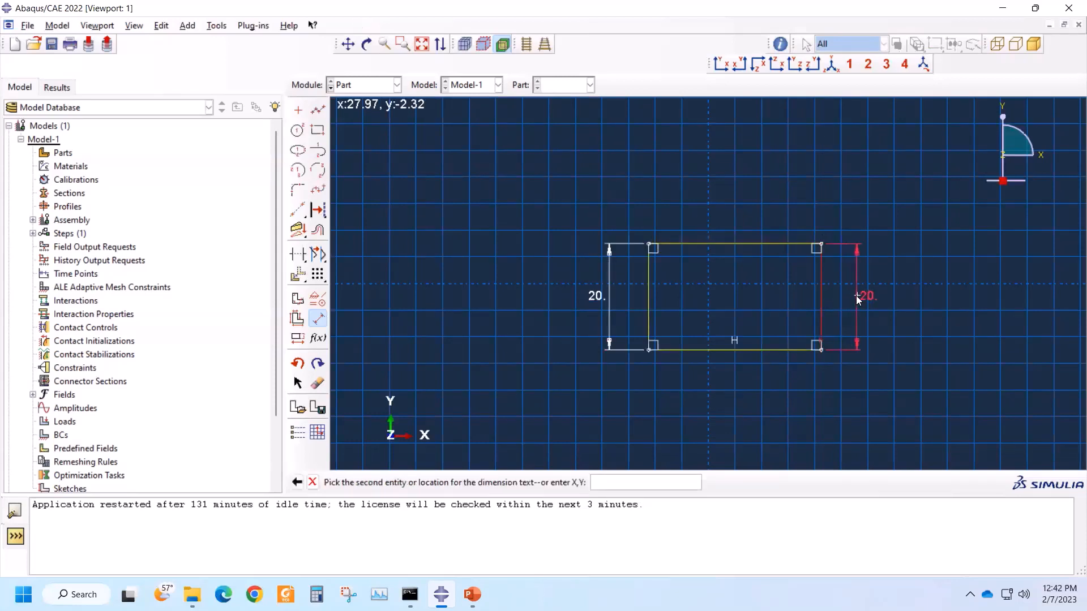
key(Escape)
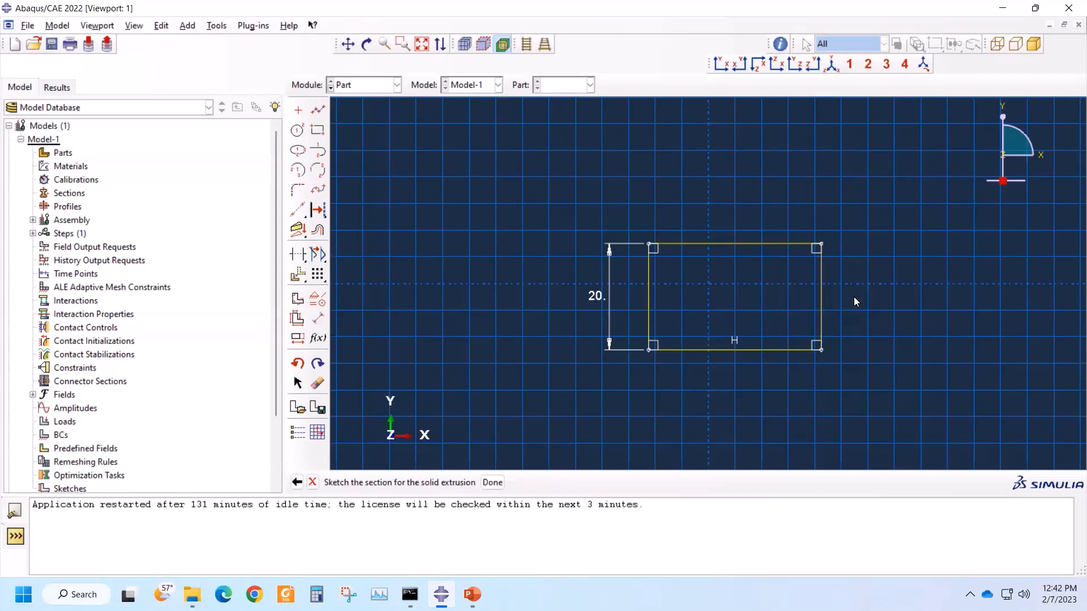
- Dimension the rectangle's bottom edge and set its length to 20
click(318, 318)
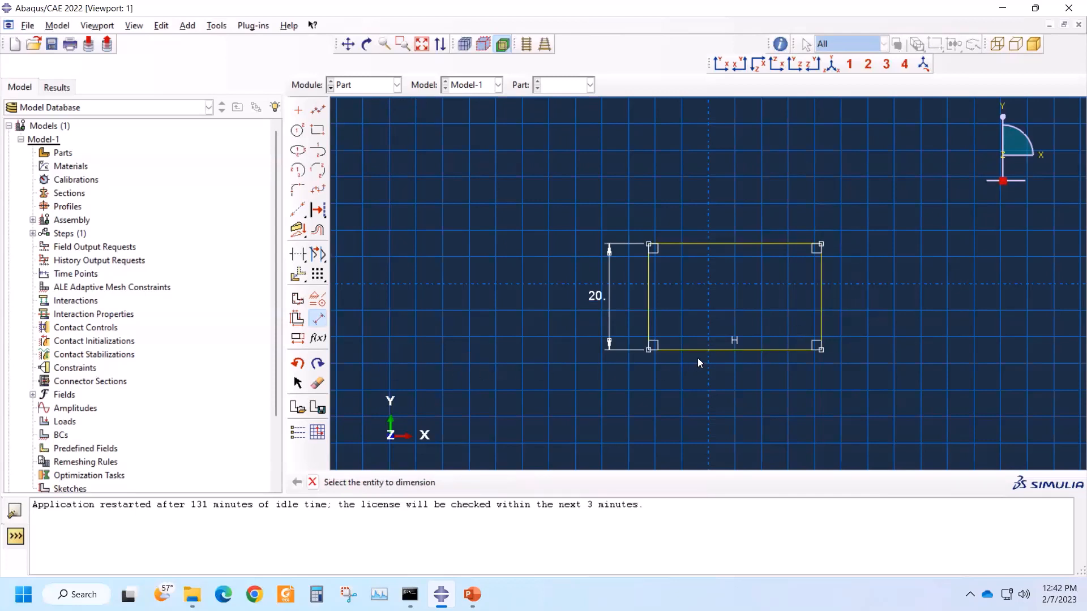
click(700, 351)
click(719, 380)
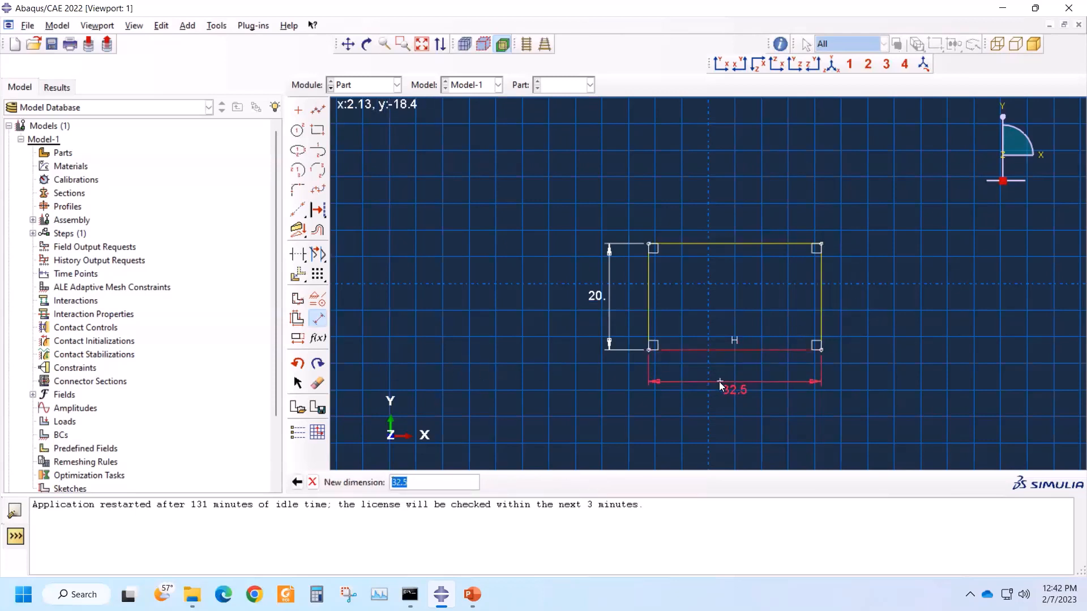
text(20)
key(Return)
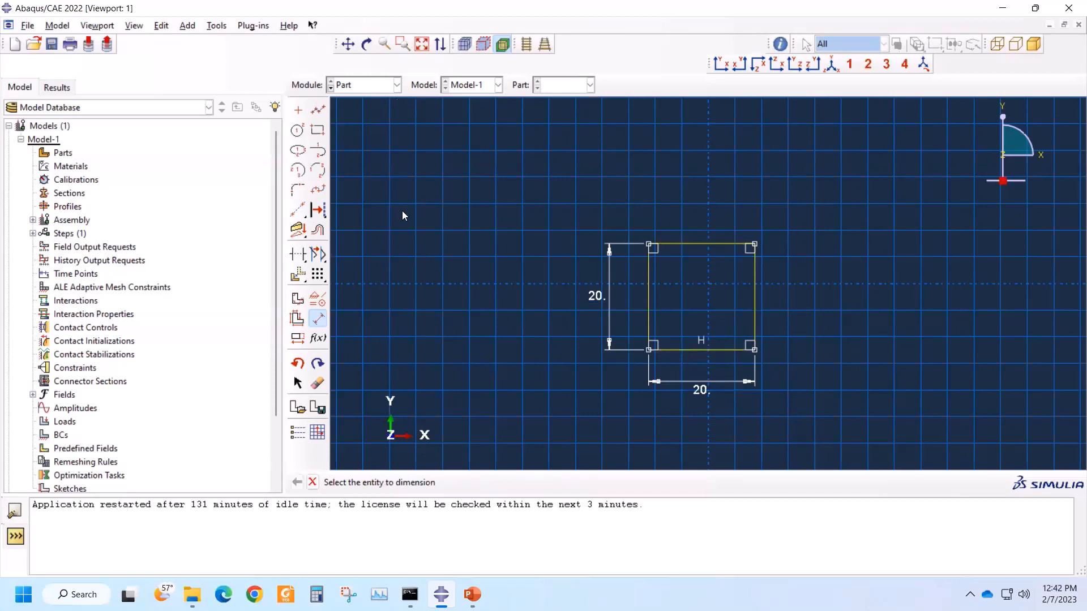
- Sketch a circle with a radius of about 3.54 inside the square, close to its centre
click(297, 134)
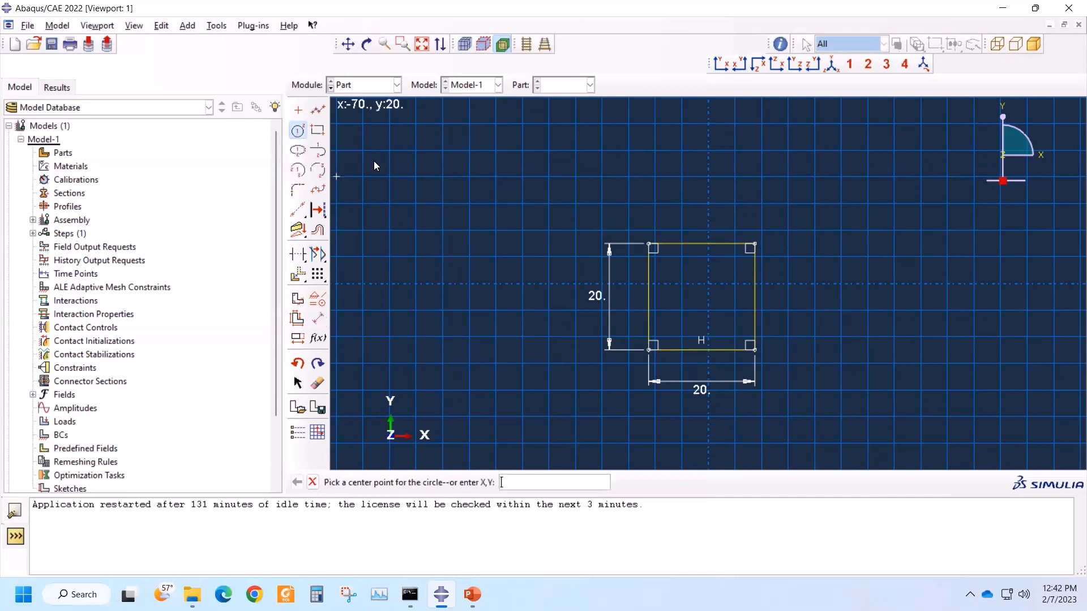
click(708, 290)
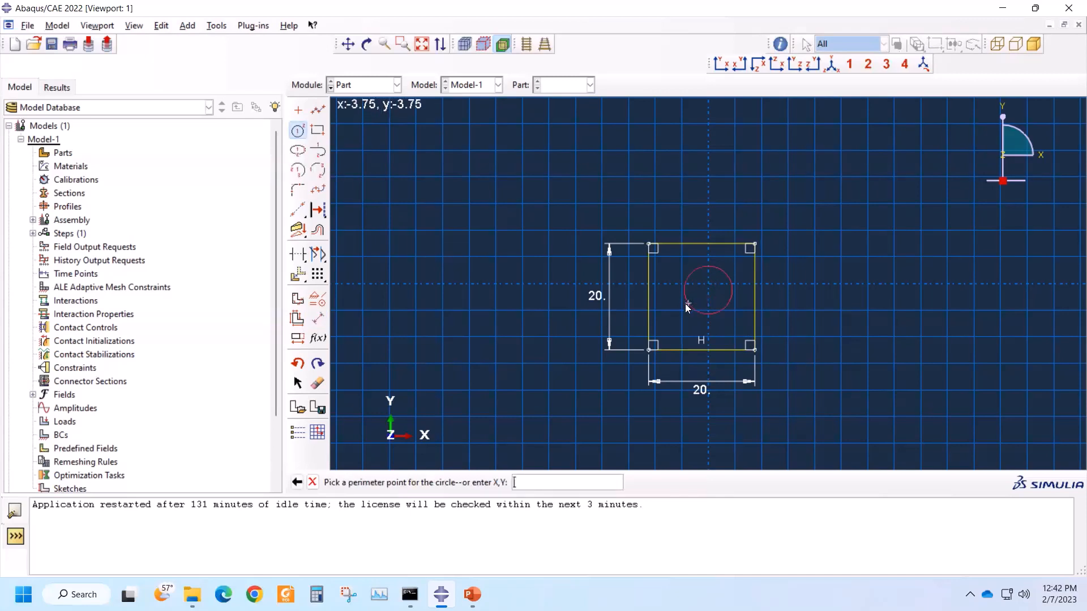
click(695, 303)
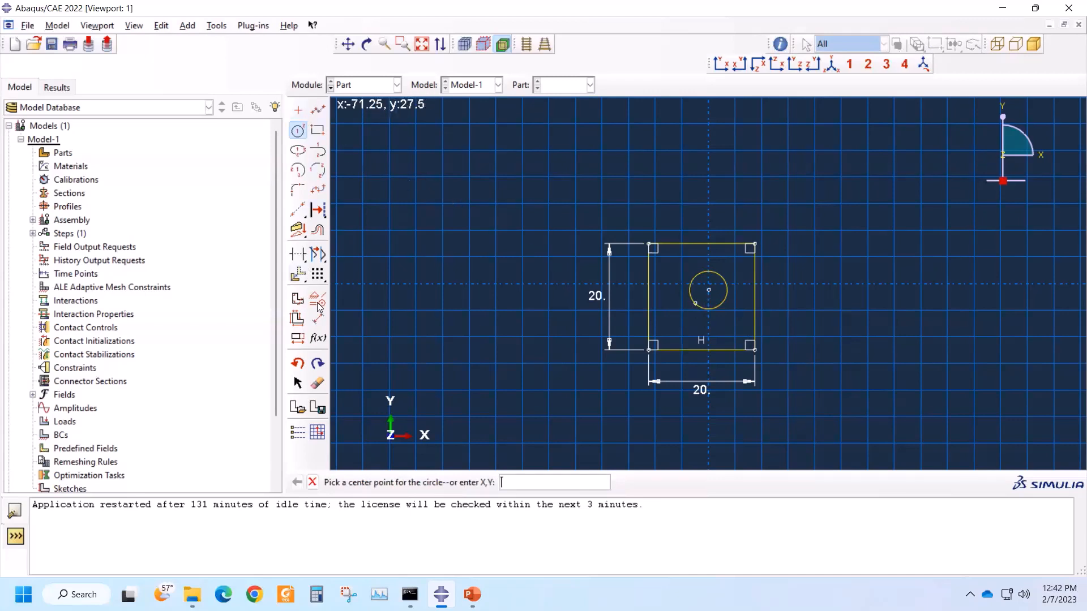
- Dimension the circle's radius, set it to 5, and leave the dimension tool
click(318, 318)
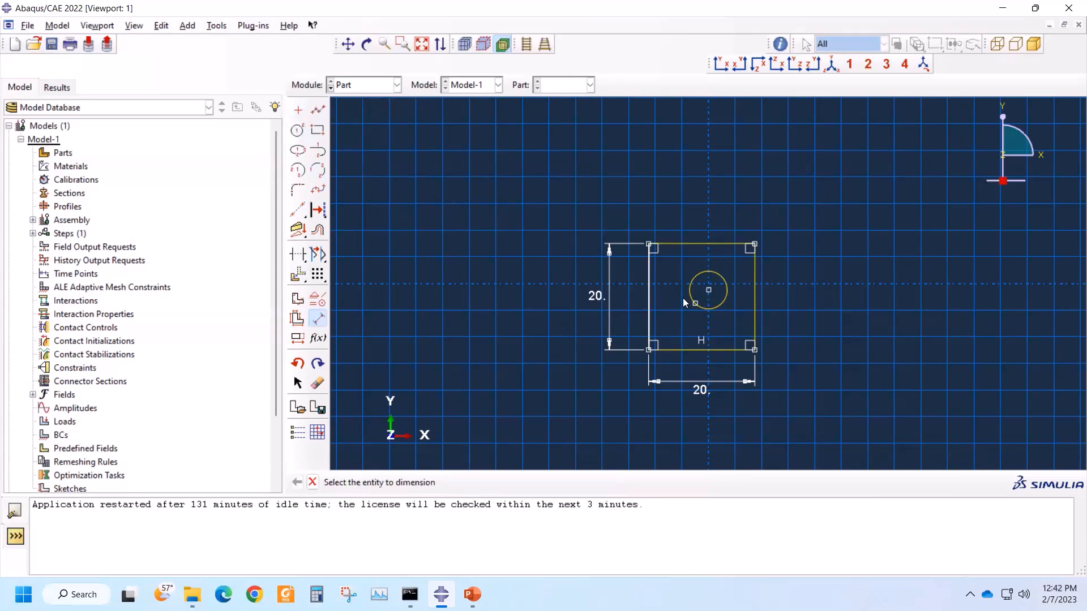
click(728, 291)
click(794, 291)
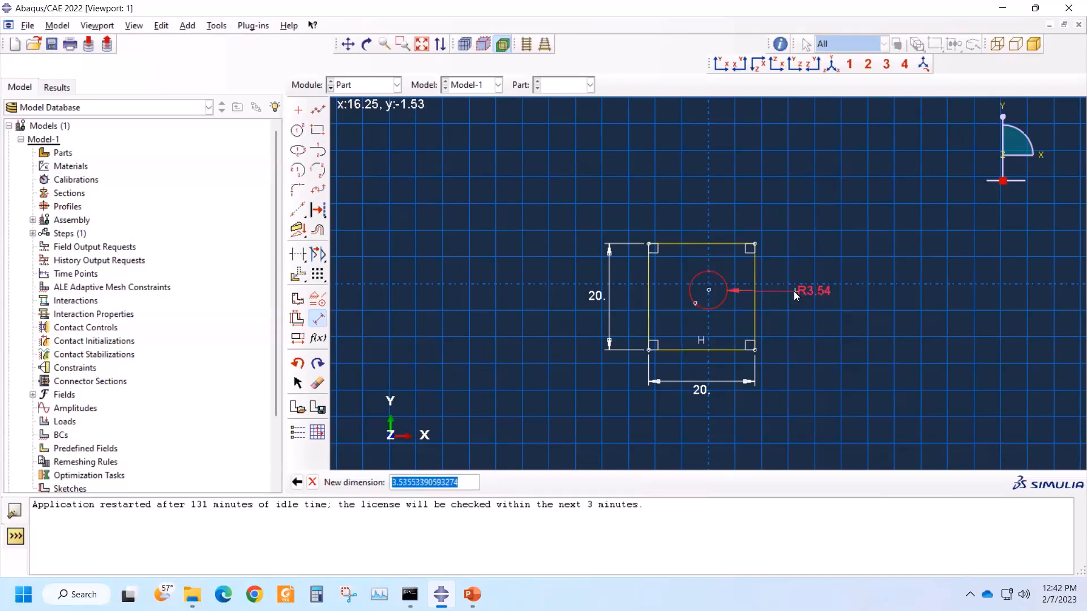
text(5)
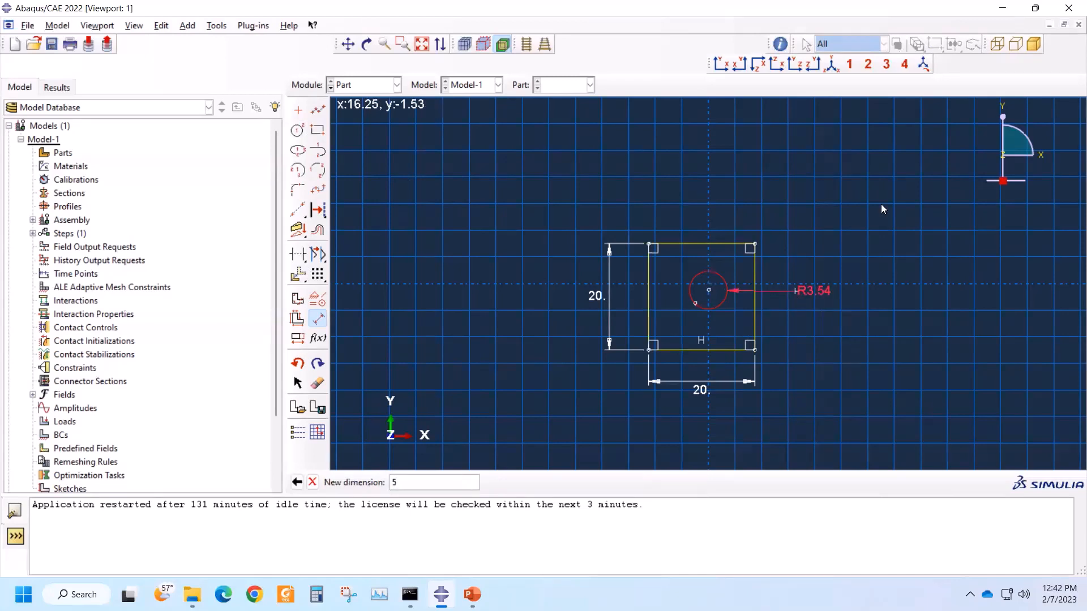
key(Return)
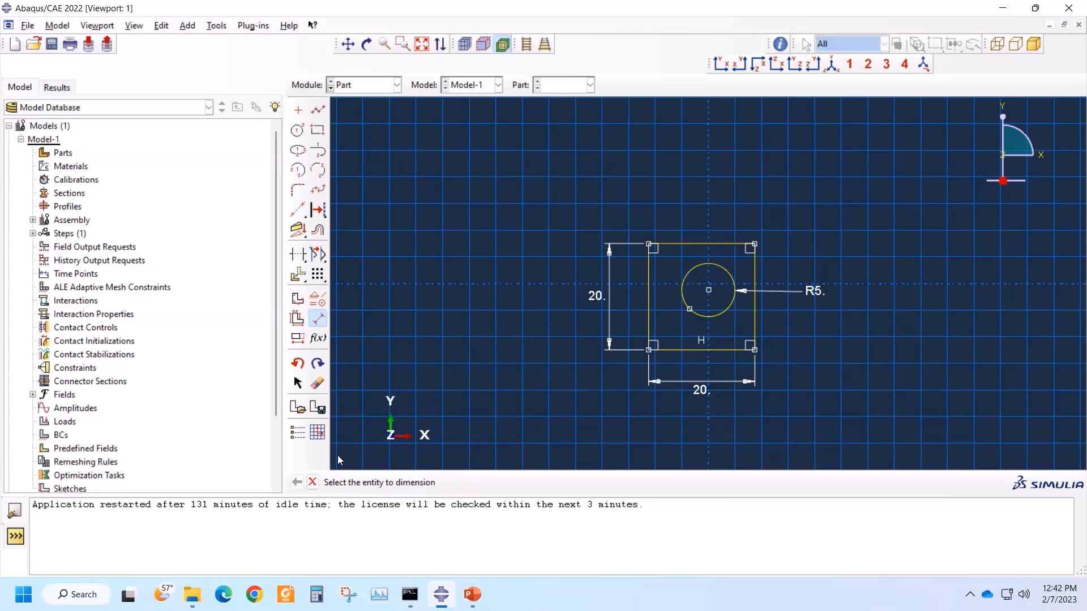
click(313, 482)
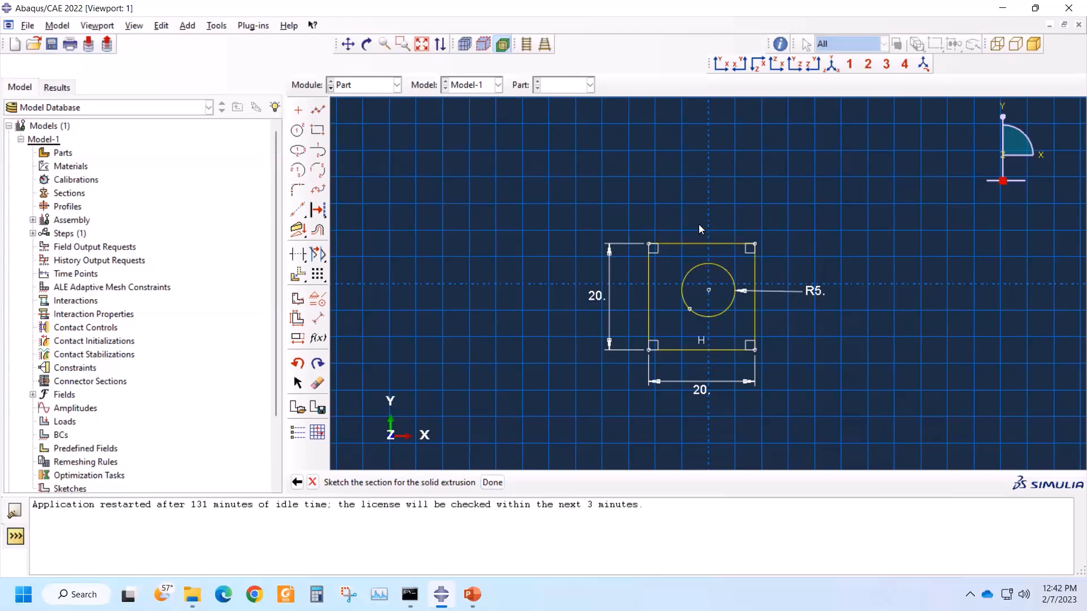
- Finish the section sketch and extrude it as a solid to a blind depth of 20
click(492, 482)
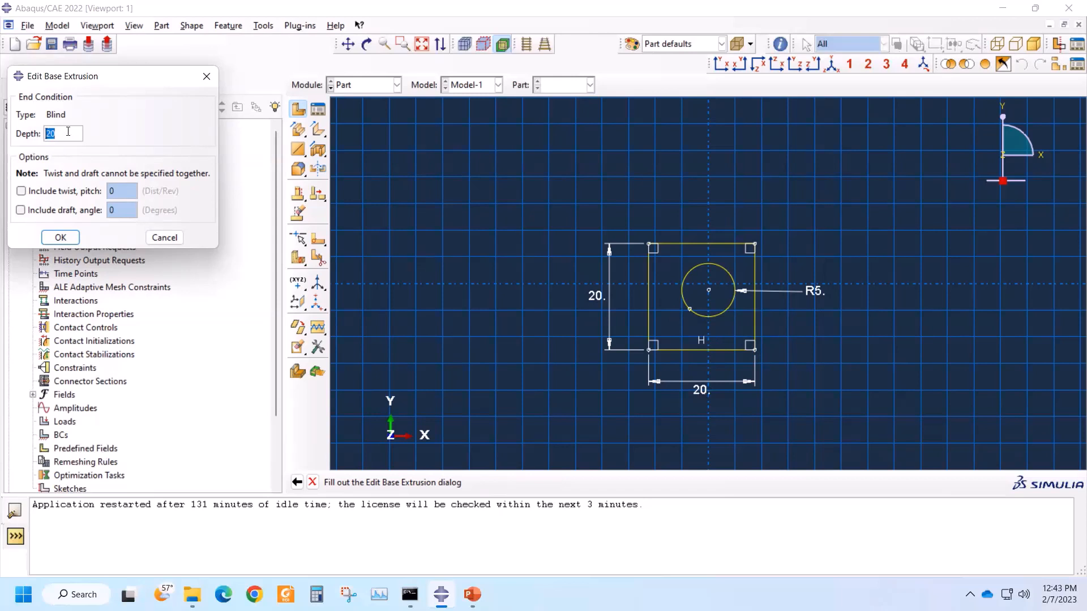
click(62, 238)
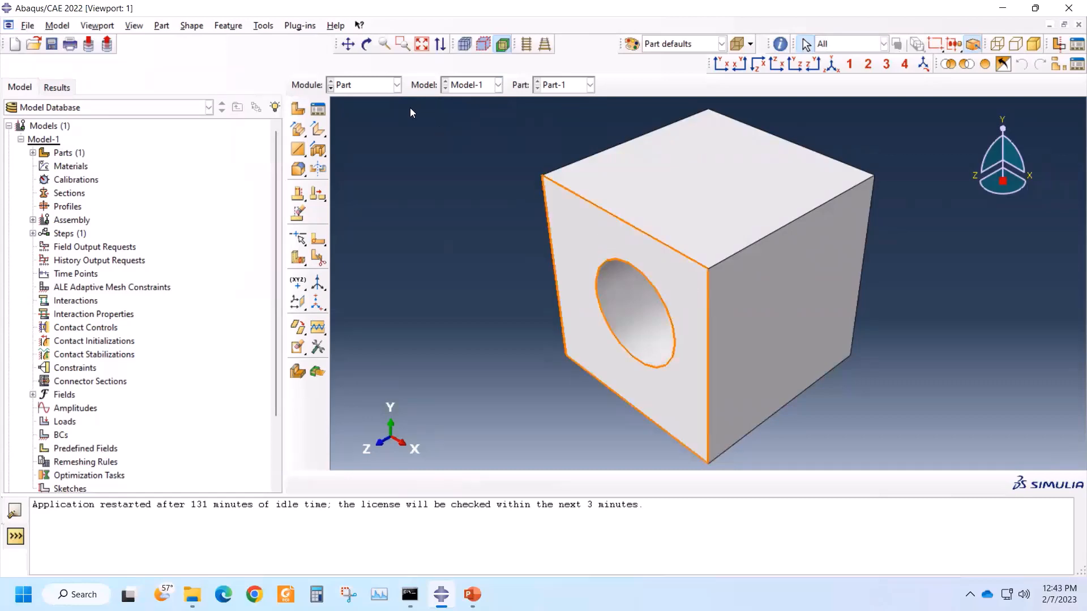
- Rotate the part to examine its through hole and side faces, and restore the isometric view
click(366, 45)
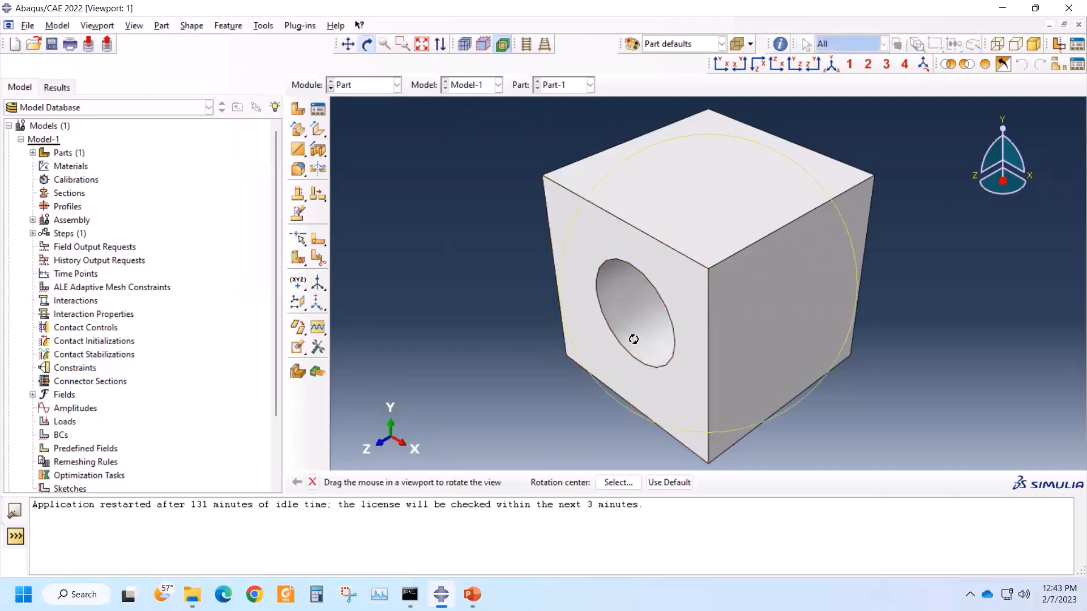
drag(633, 340, 752, 174)
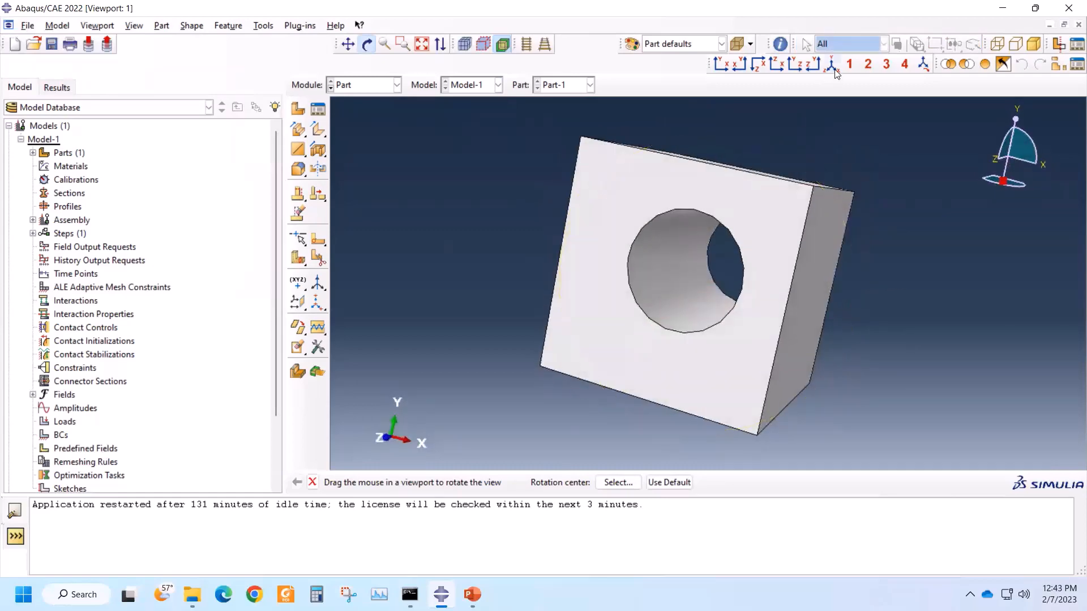
drag(602, 304, 676, 267)
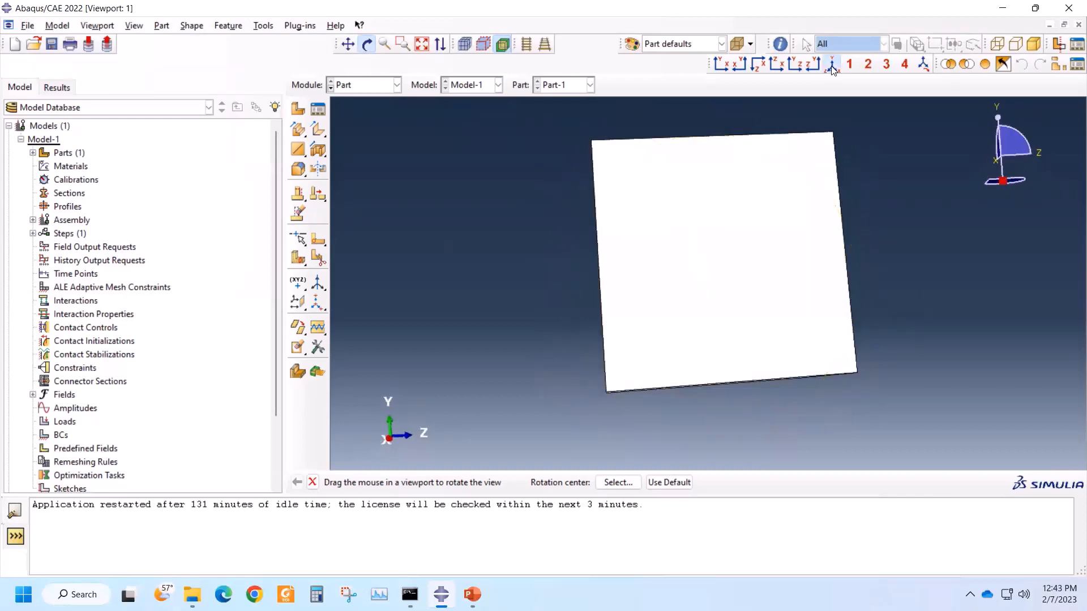
click(832, 64)
drag(559, 233, 544, 249)
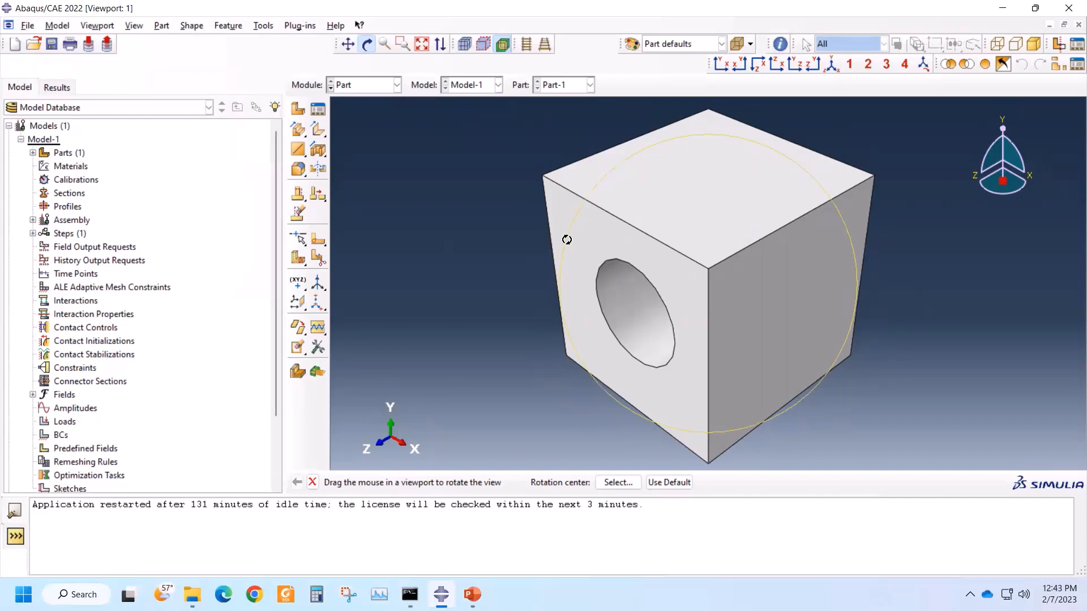
click(312, 482)
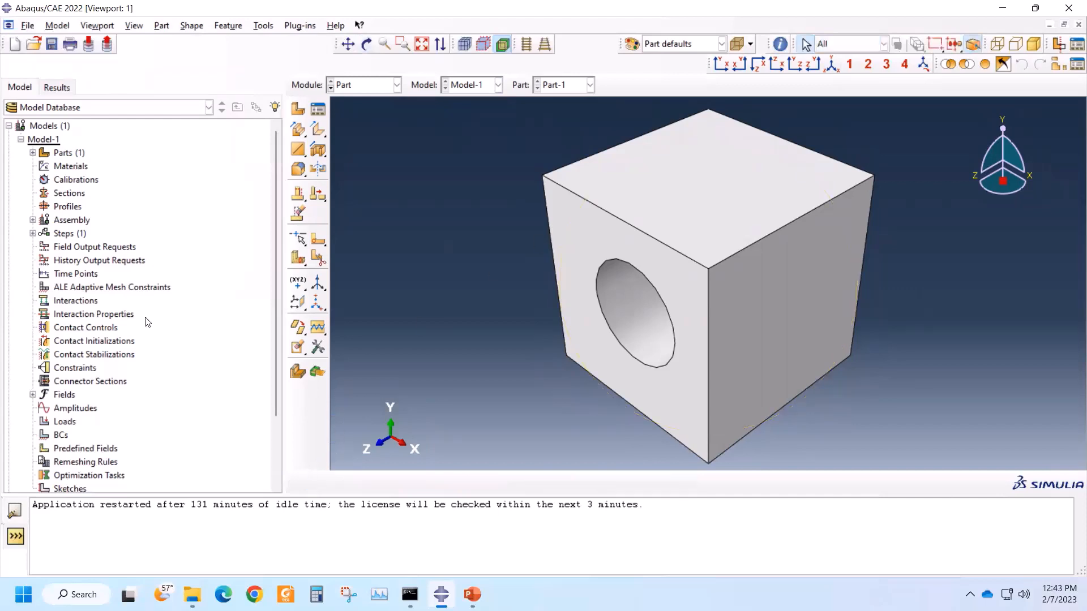
- Open the solid extrusion feature of Part-1 for editing to review its depth and section options, and cancel without changes
click(33, 153)
click(45, 166)
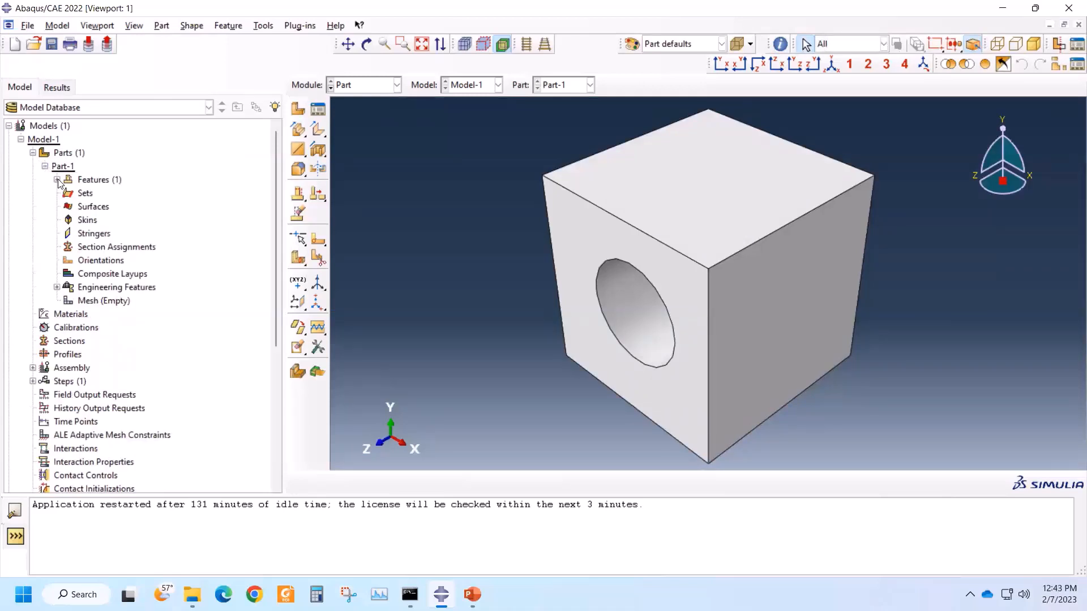
click(56, 179)
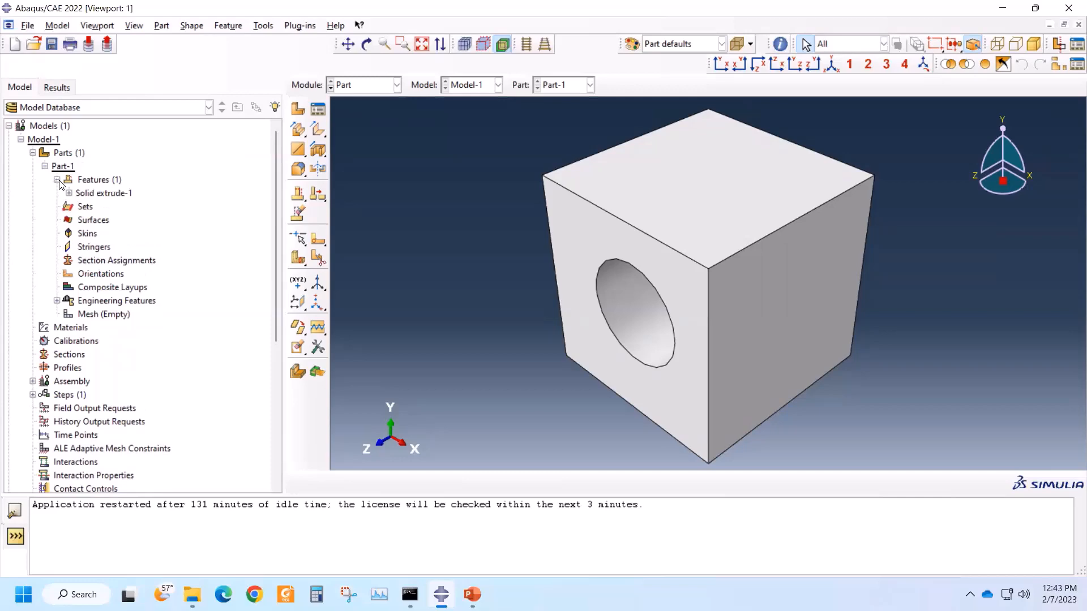
right_click(106, 196)
click(125, 217)
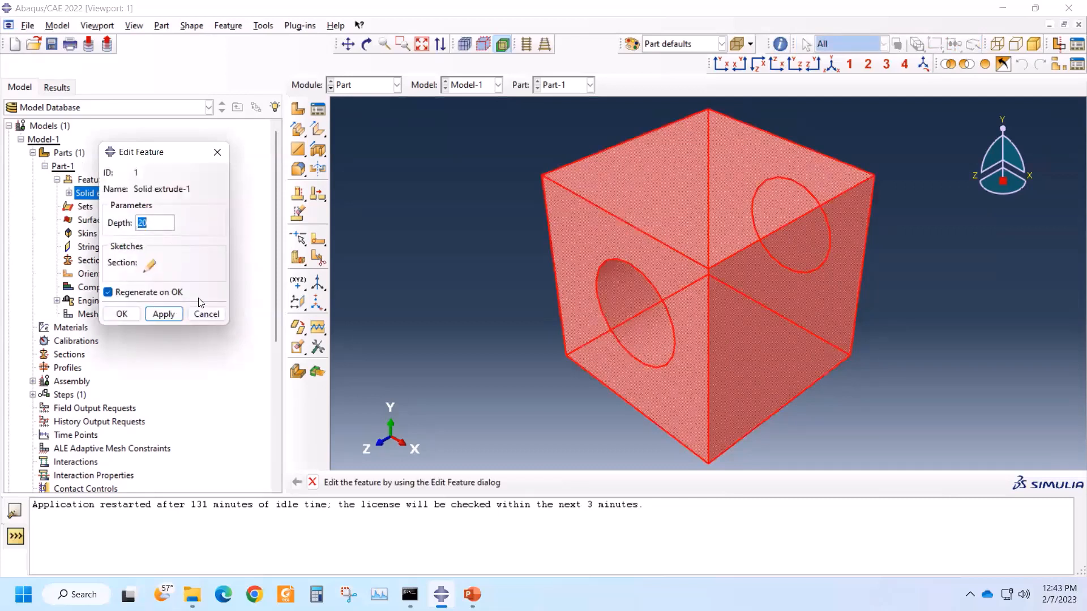
click(206, 313)
- Open the section sketch of Part-1's solid extrusion for editing, finish it without changes, and regenerate the part's features
click(68, 194)
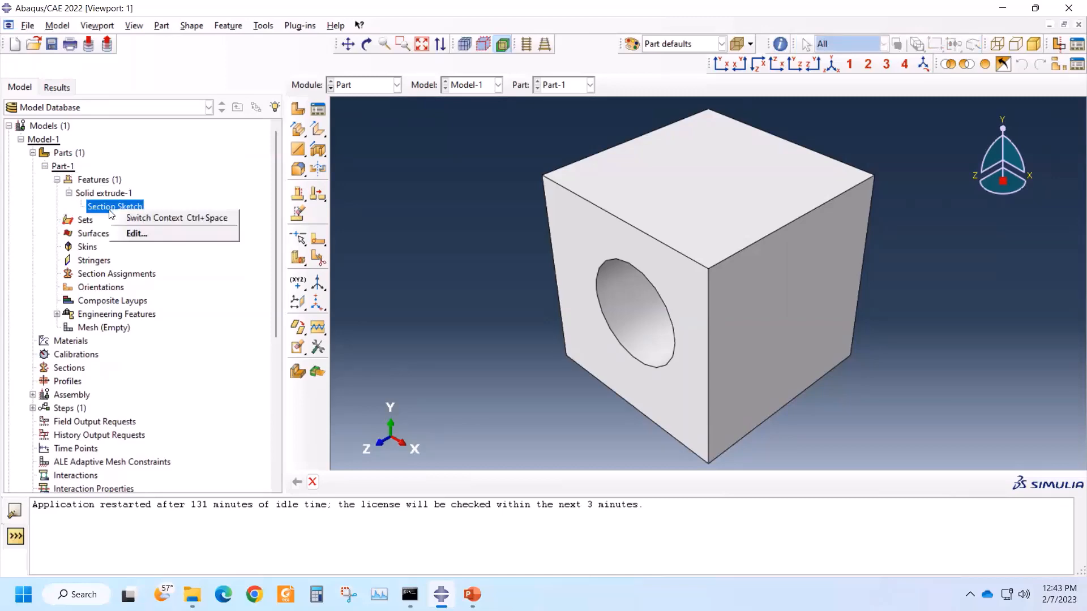
click(136, 234)
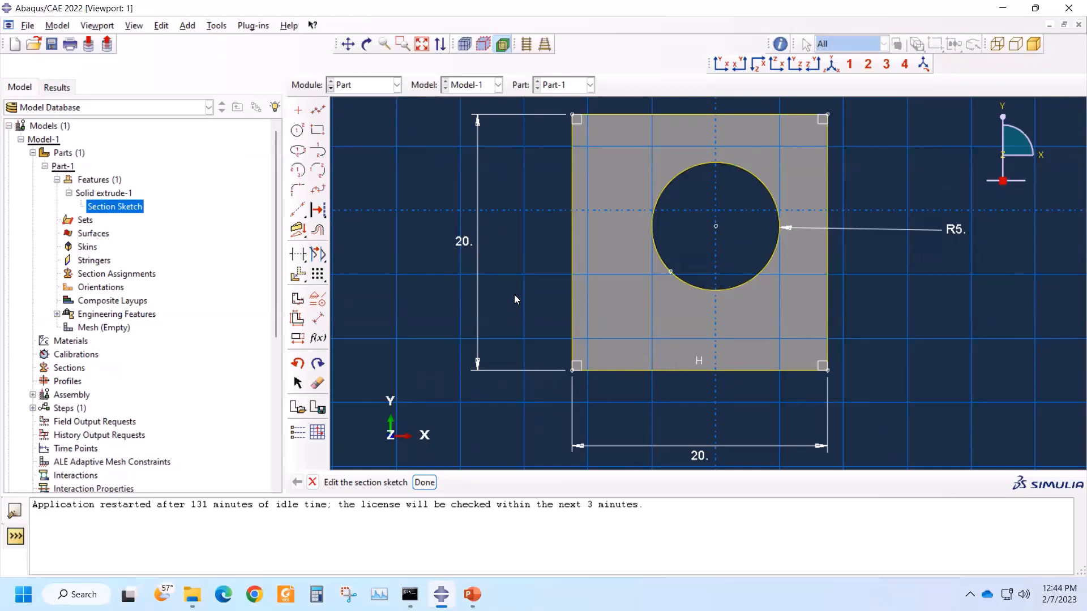
click(424, 482)
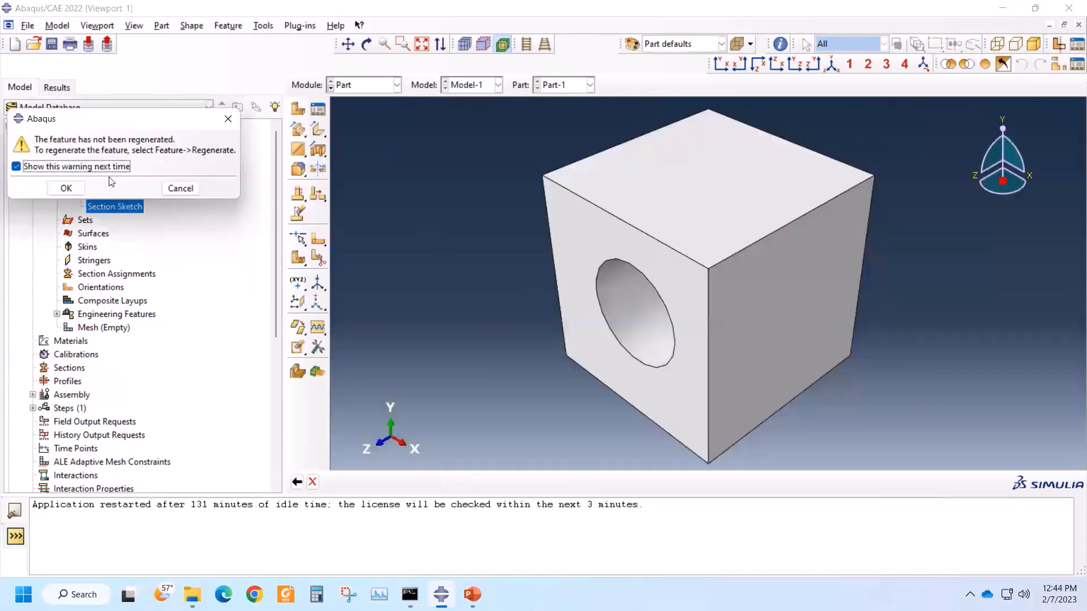
click(67, 189)
right_click(100, 181)
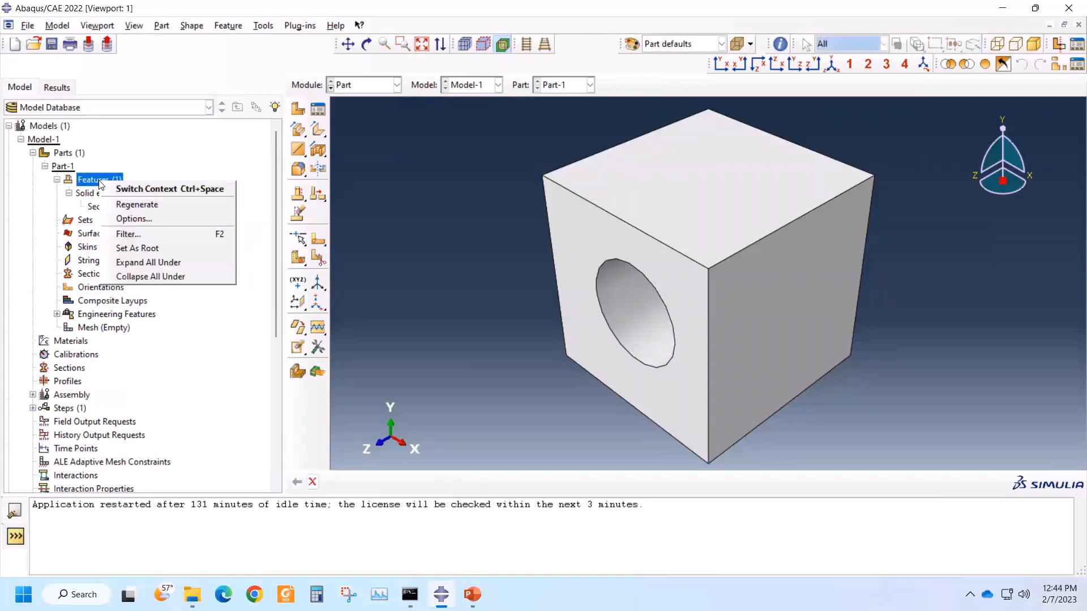
click(136, 204)
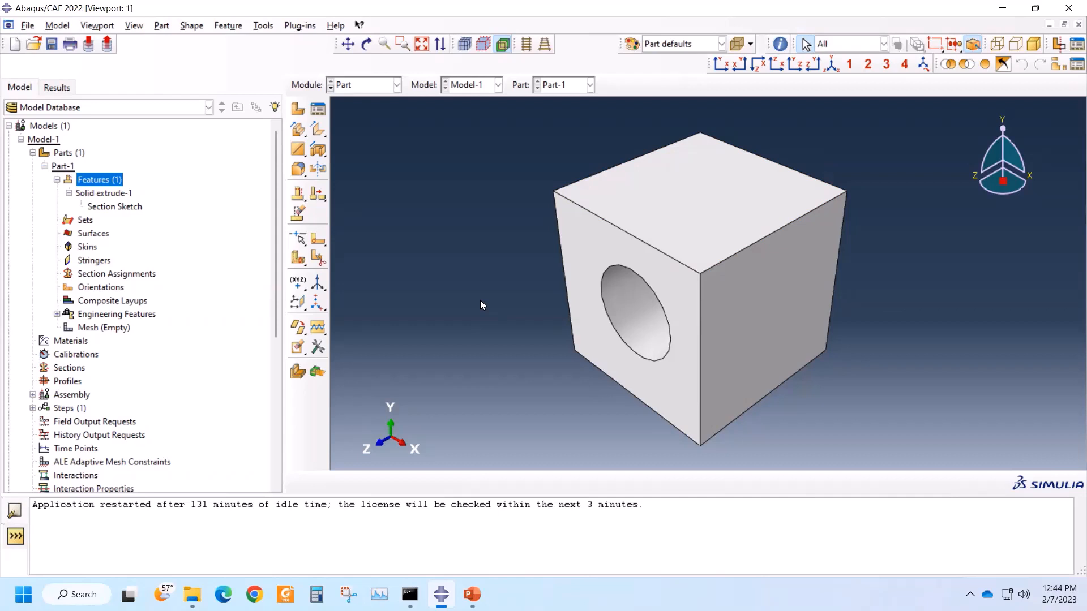
- Switch to the PowerPoint lecture presentation and go back to slide 2, "What We'll Learn in This Lecture"
click(315, 154)
click(470, 591)
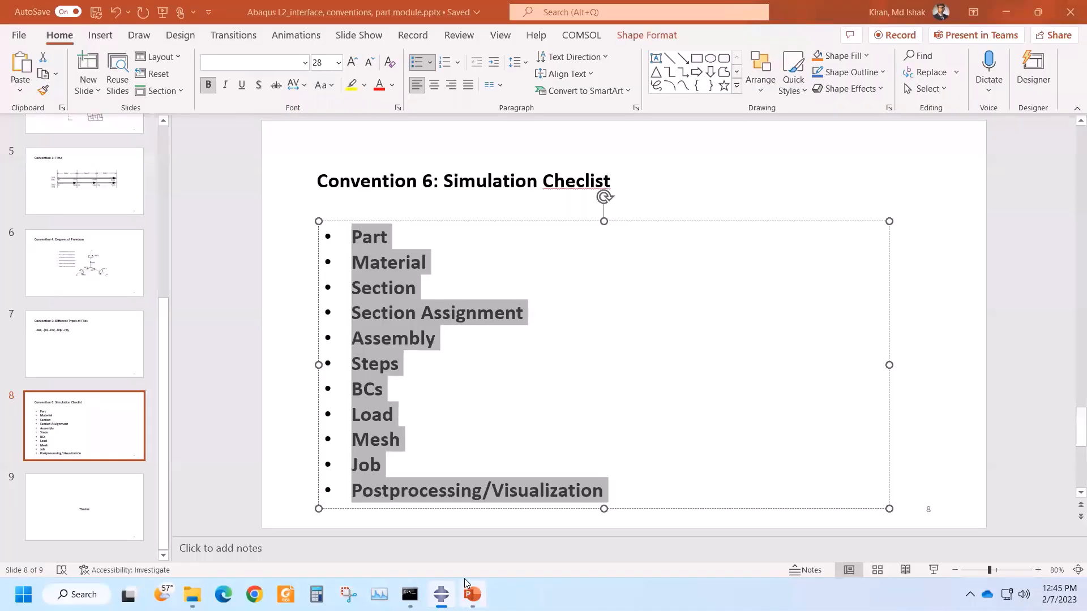
click(277, 419)
scroll(277, 419, up, 3)
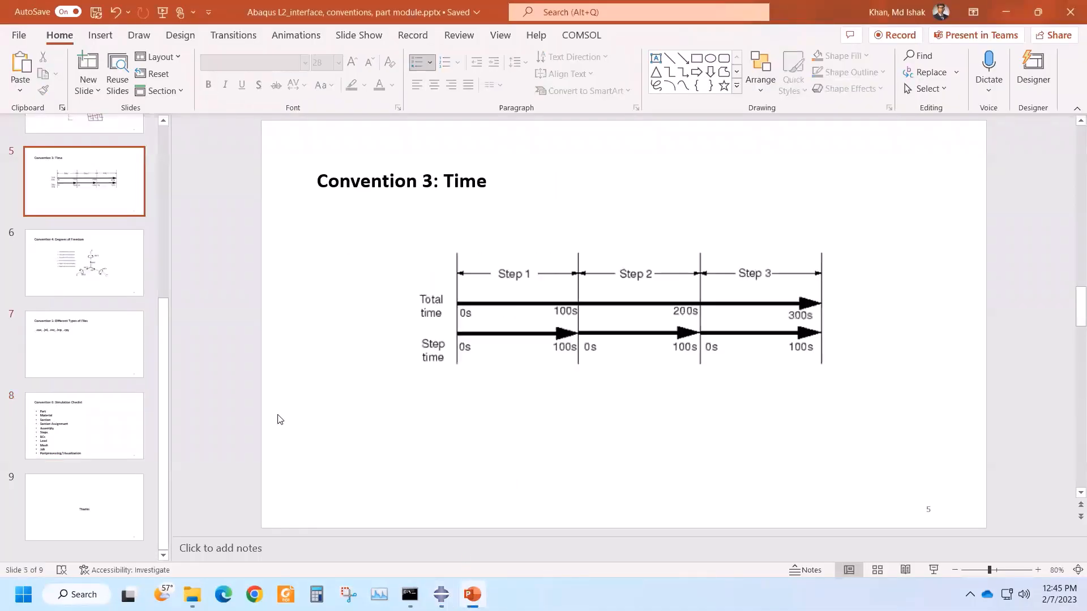
scroll(278, 419, up, 3)
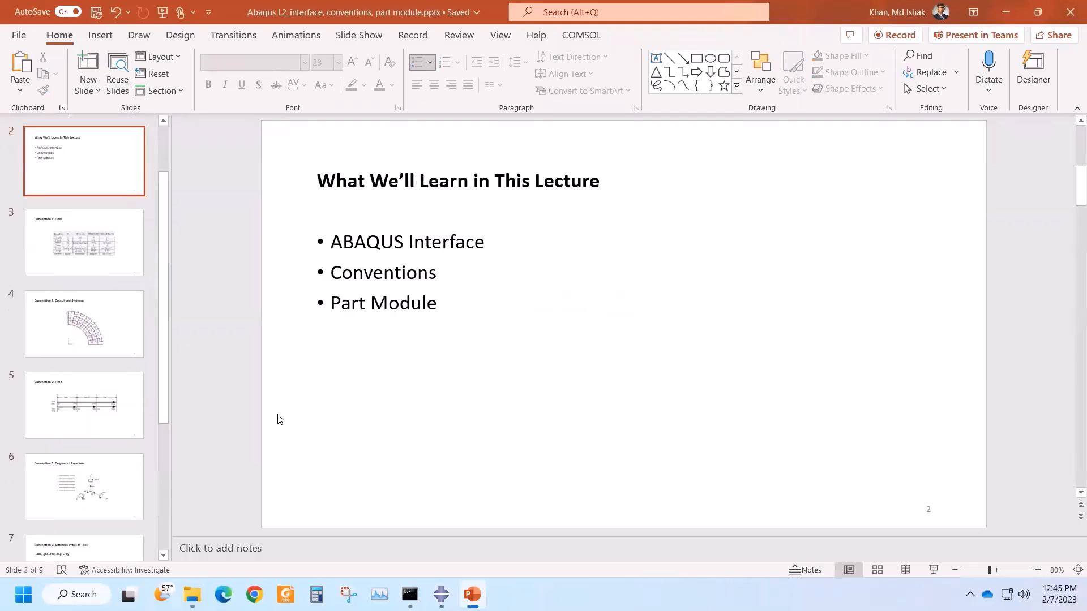